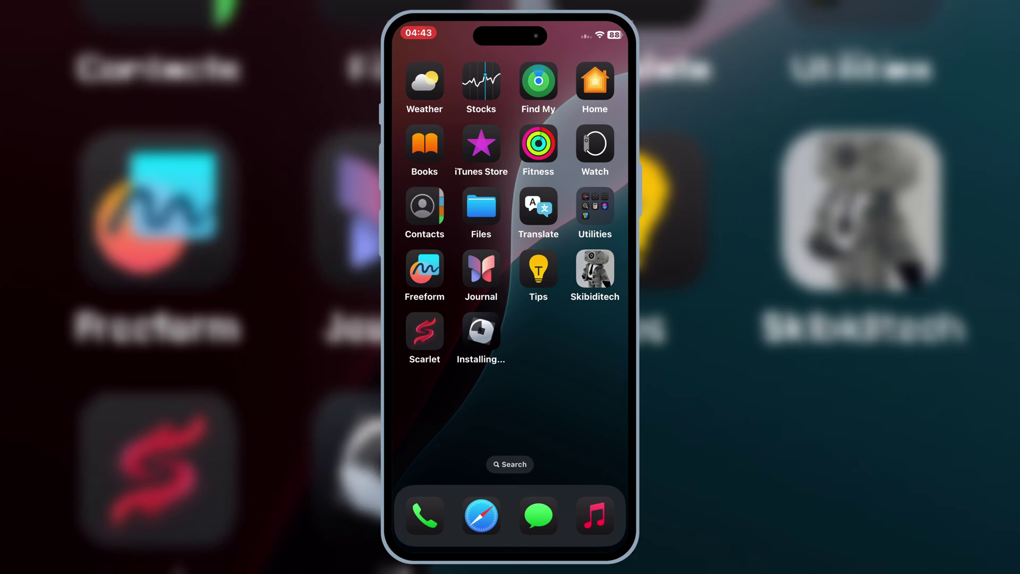
# Step: Open the App Library from the Home Screen to view its app categories
pyautogui.click(481, 331)
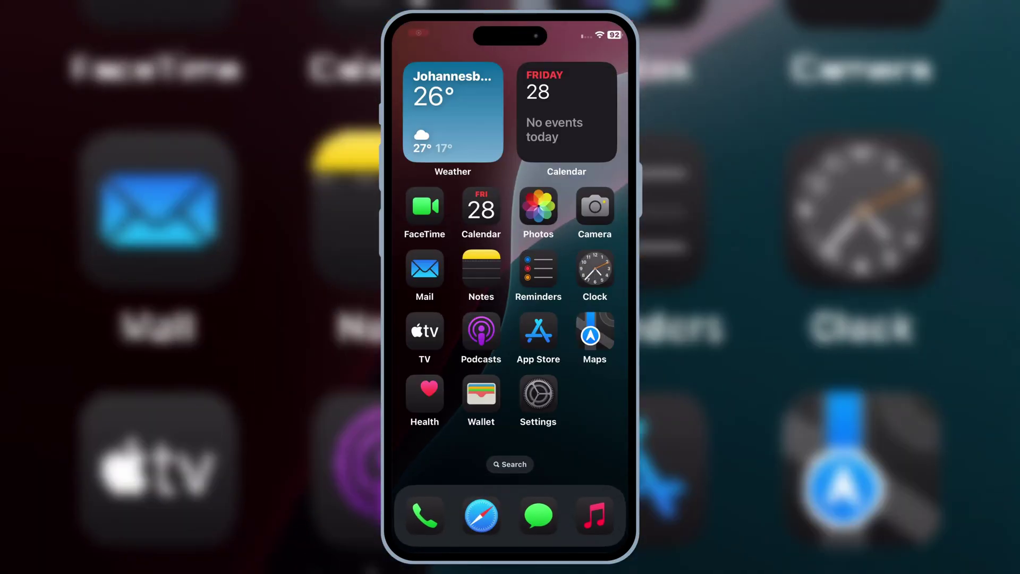
pyautogui.hscroll(1, 511, 263)
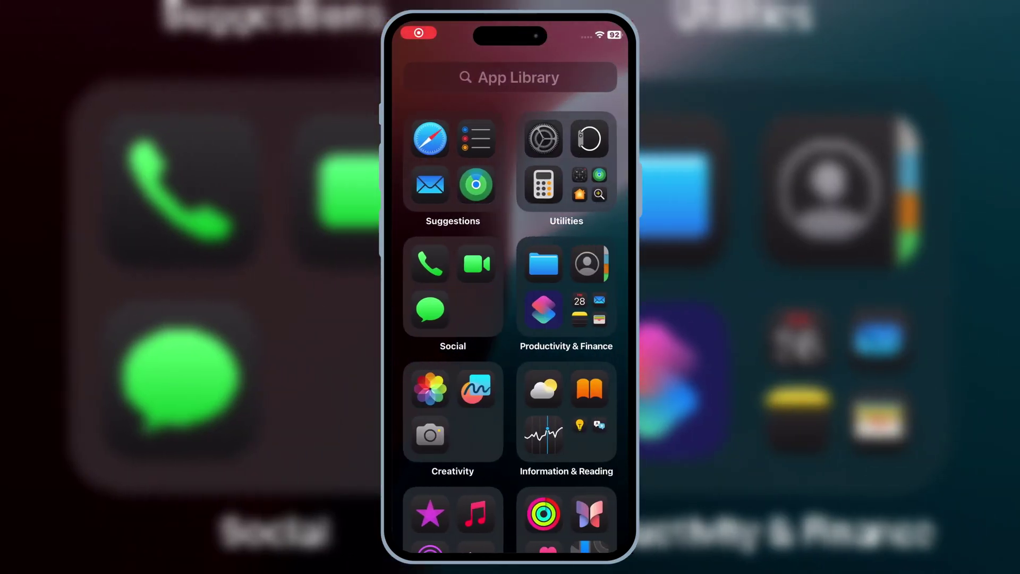
pyautogui.hscroll(-1, 510, 263)
pyautogui.hscroll(-1, 510, 263)
# Step: Check the iOS version under Settings > General > About, showing 18.3.1
pyautogui.click(534, 395)
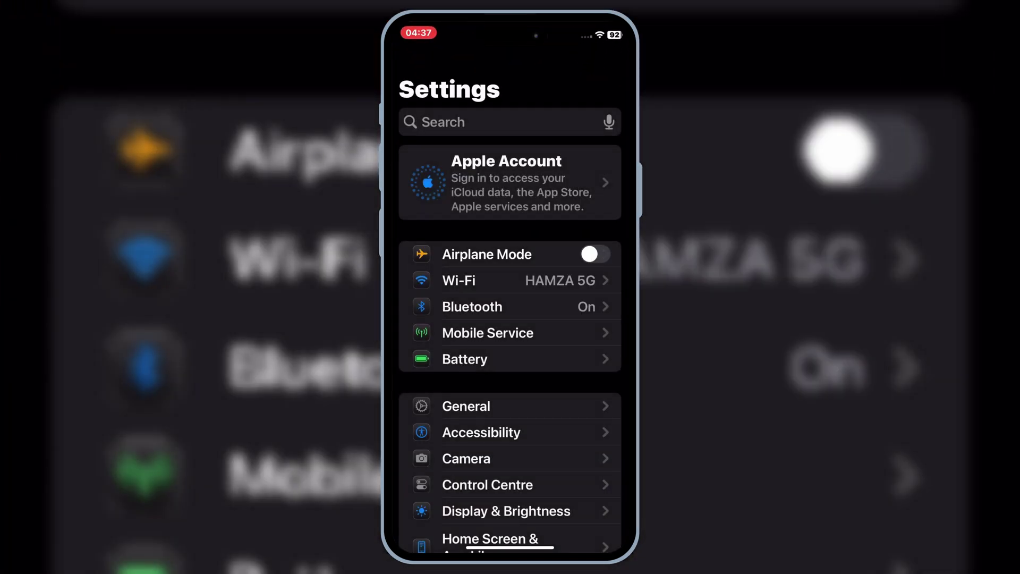
pyautogui.click(467, 406)
pyautogui.click(446, 282)
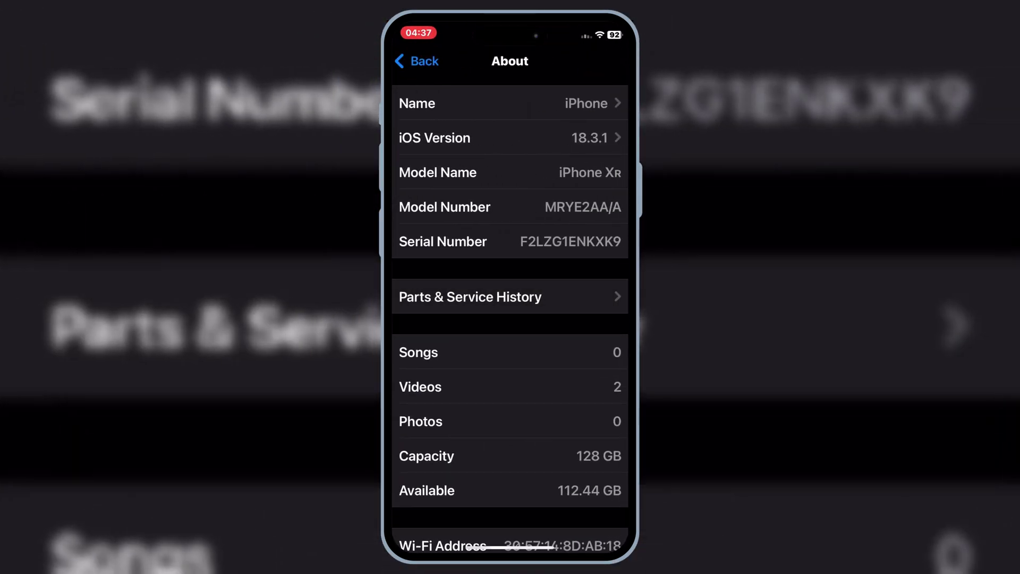
pyautogui.click(479, 139)
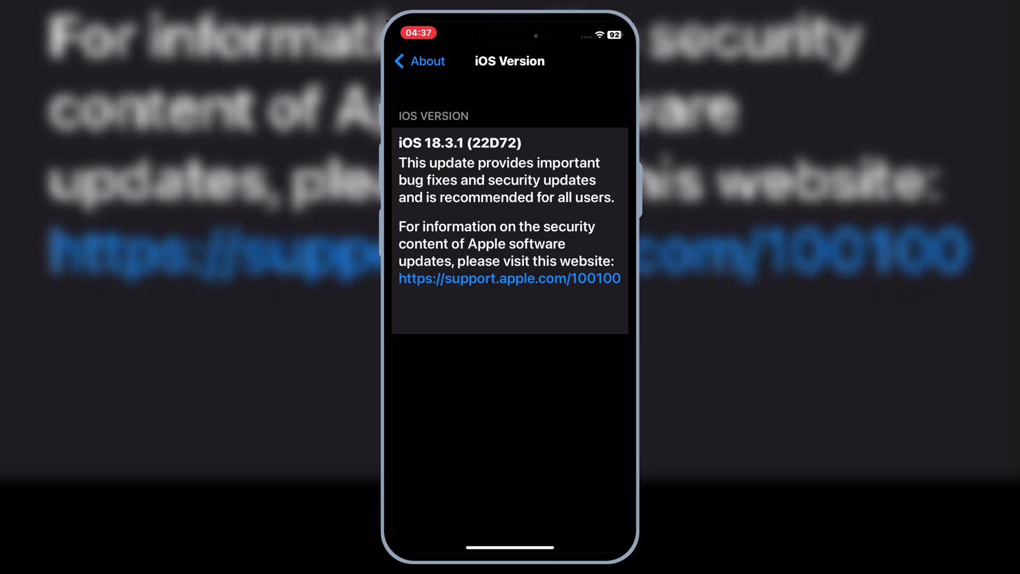
# Step: Back out to the main Settings list and return to the Home Screen
pyautogui.click(421, 61)
pyautogui.click(419, 62)
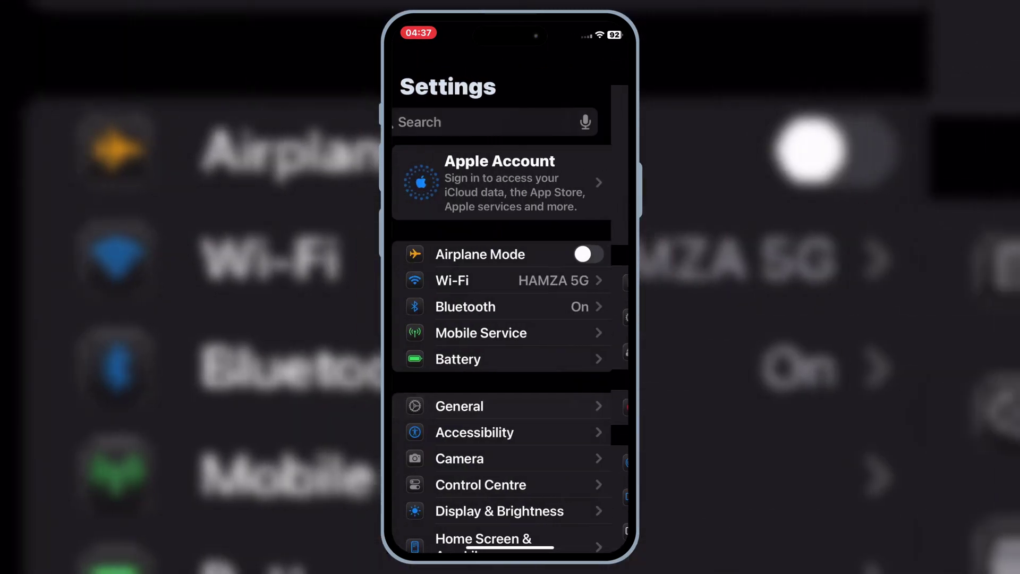
pyautogui.moveTo(510, 549); pyautogui.dragTo(510, 319)
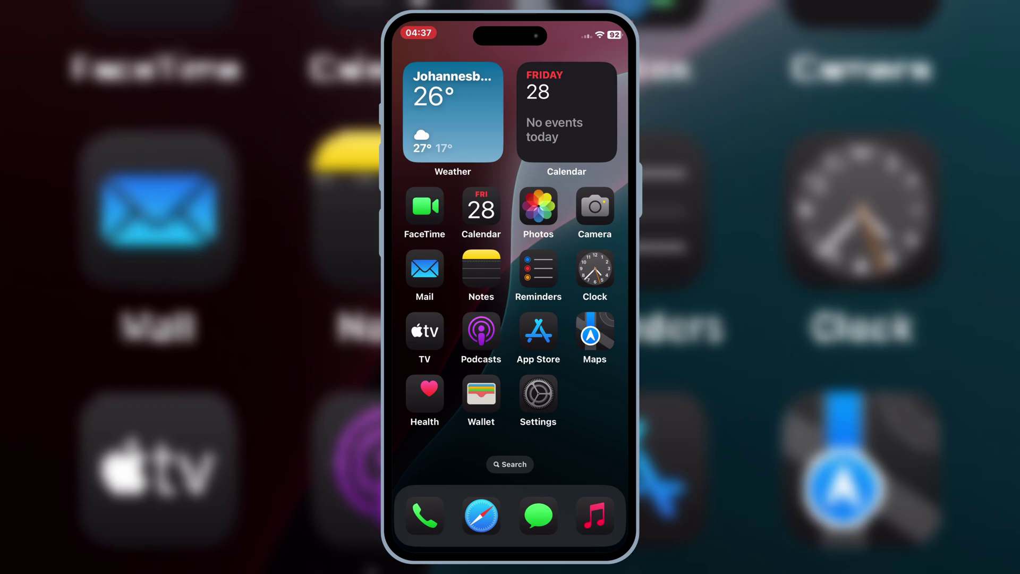
# Step: Launch Safari from the dock to its Favourites start page
pyautogui.click(482, 516)
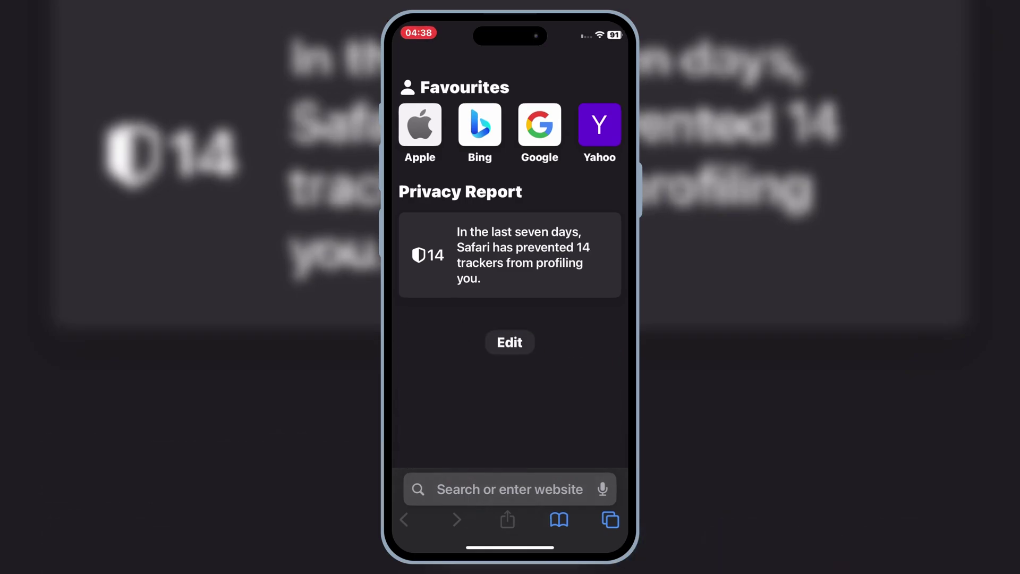
# Step: Search 'scarlet ios', open usescarlet.com and dismiss the betting ad popup
pyautogui.click(509, 489)
pyautogui.write('sca')
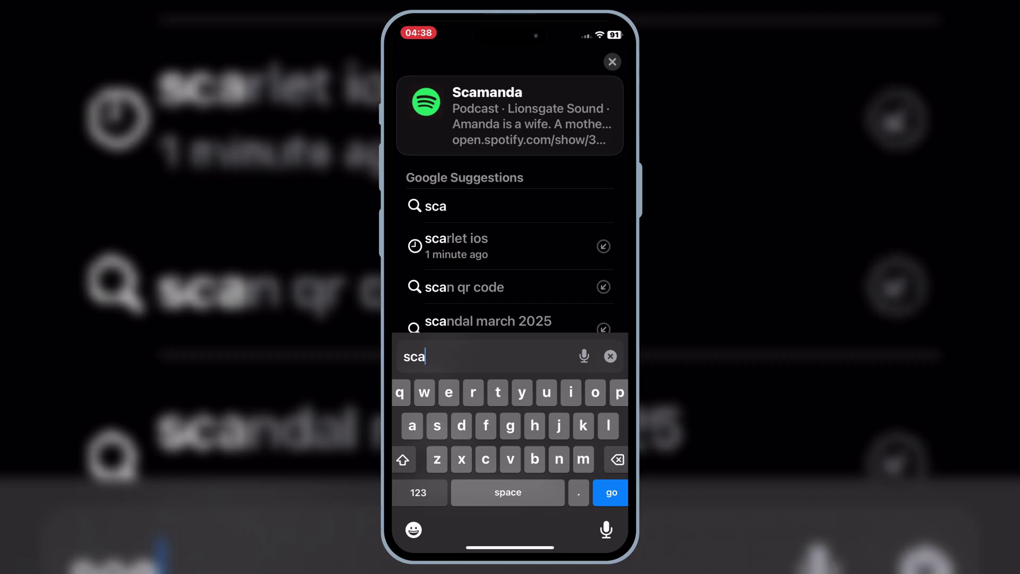
pyautogui.click(456, 246)
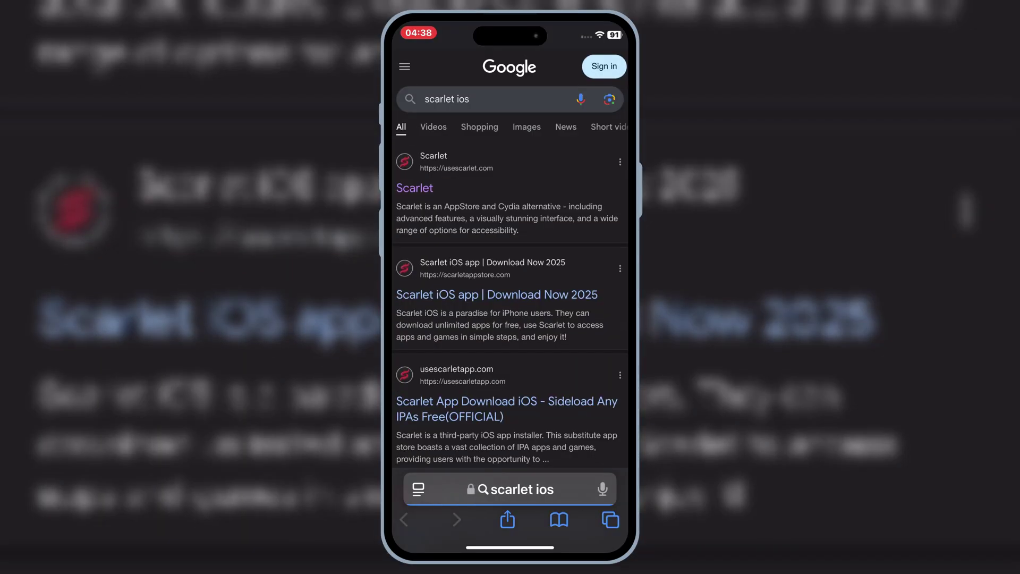
pyautogui.click(414, 187)
pyautogui.scroll(-3, 510, 319)
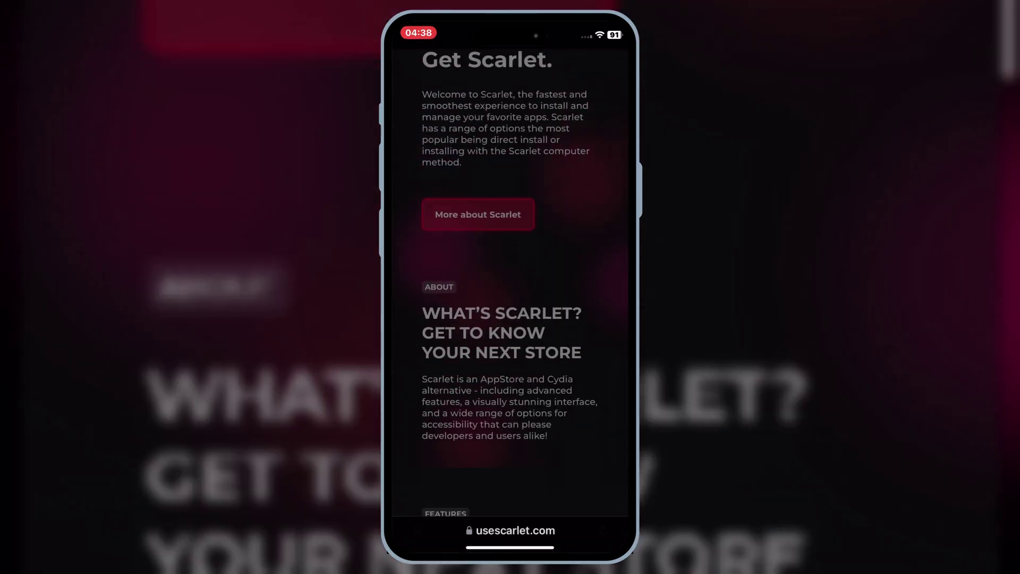
pyautogui.scroll(-5, 511, 319)
pyautogui.scroll(-5, 510, 319)
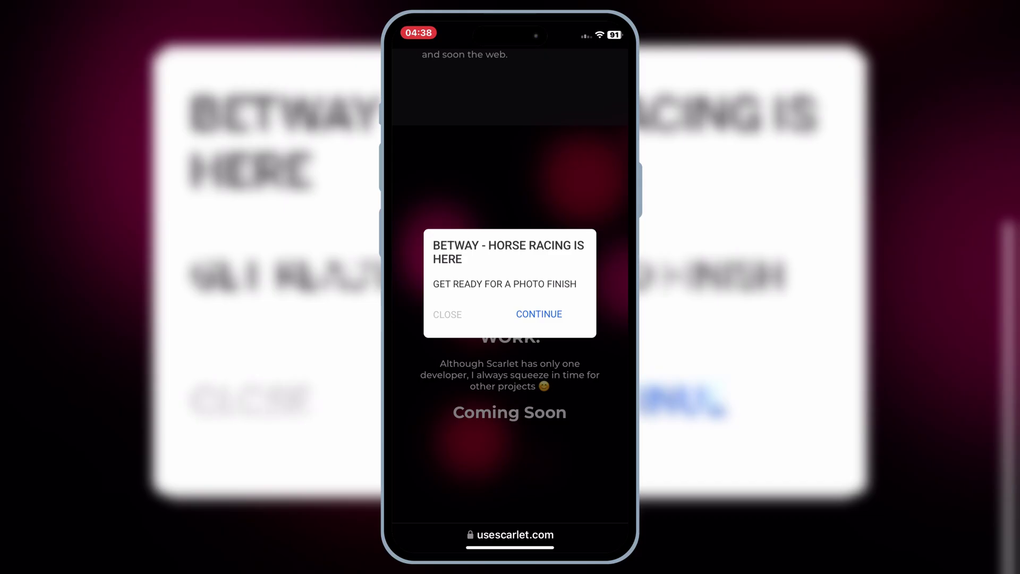
pyautogui.click(448, 314)
pyautogui.scroll(-4, 510, 319)
# Step: Install Scarlet via Direct Install, confirm the prompt, and return home
pyautogui.click(510, 378)
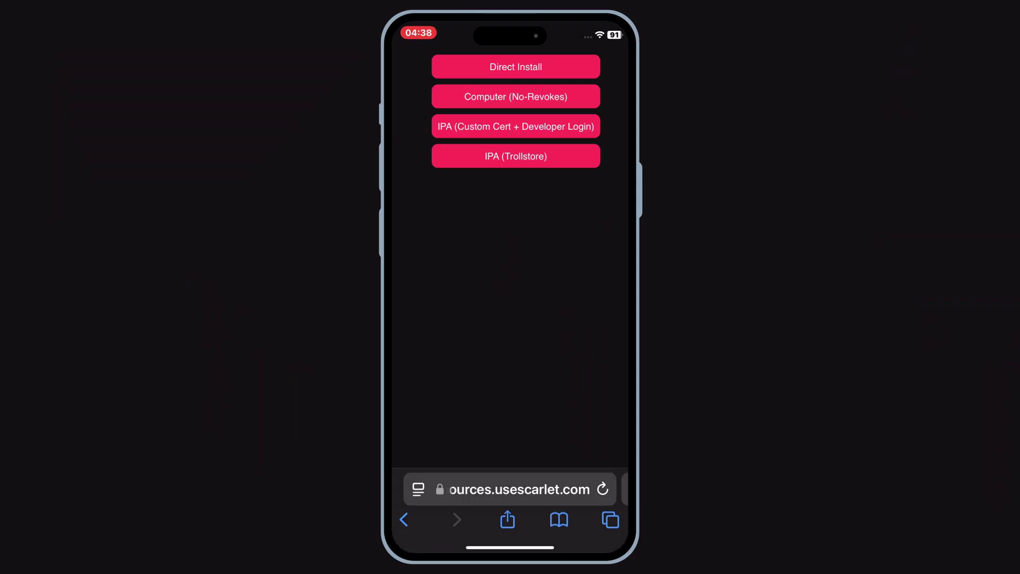
pyautogui.click(516, 67)
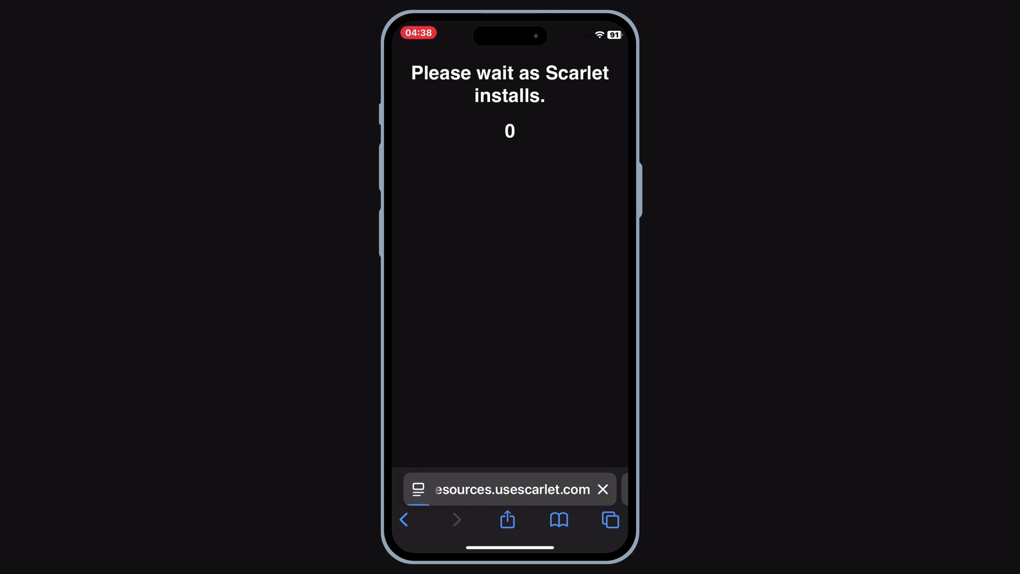
pyautogui.click(590, 273)
pyautogui.click(550, 332)
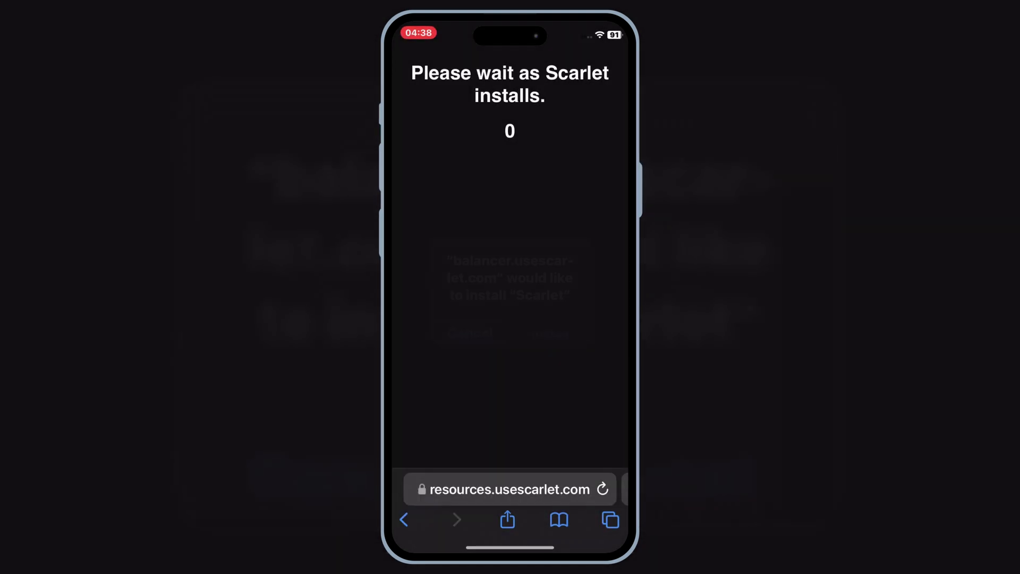
pyautogui.moveTo(510, 547); pyautogui.dragTo(510, 358)
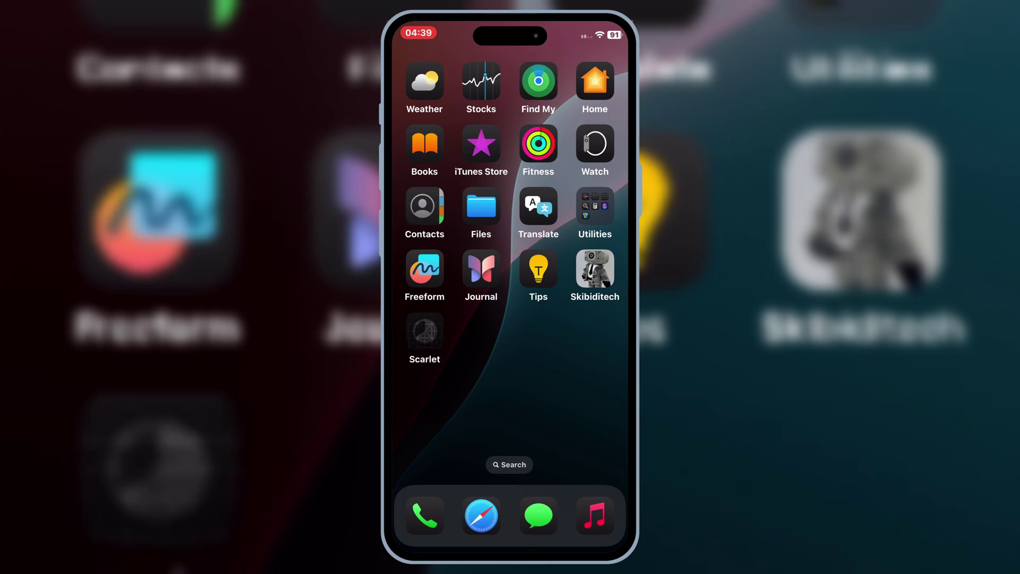
# Step: Try launching Scarlet, dismiss the untrusted developer warning, and open Settings
pyautogui.click(424, 331)
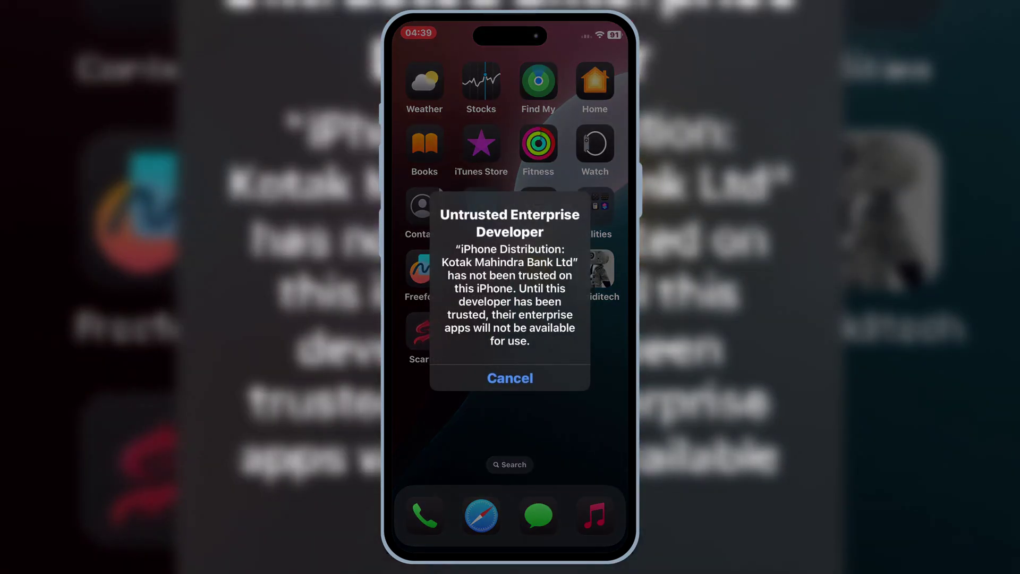
pyautogui.click(510, 377)
pyautogui.moveTo(446, 319); pyautogui.dragTo(606, 319)
pyautogui.click(537, 390)
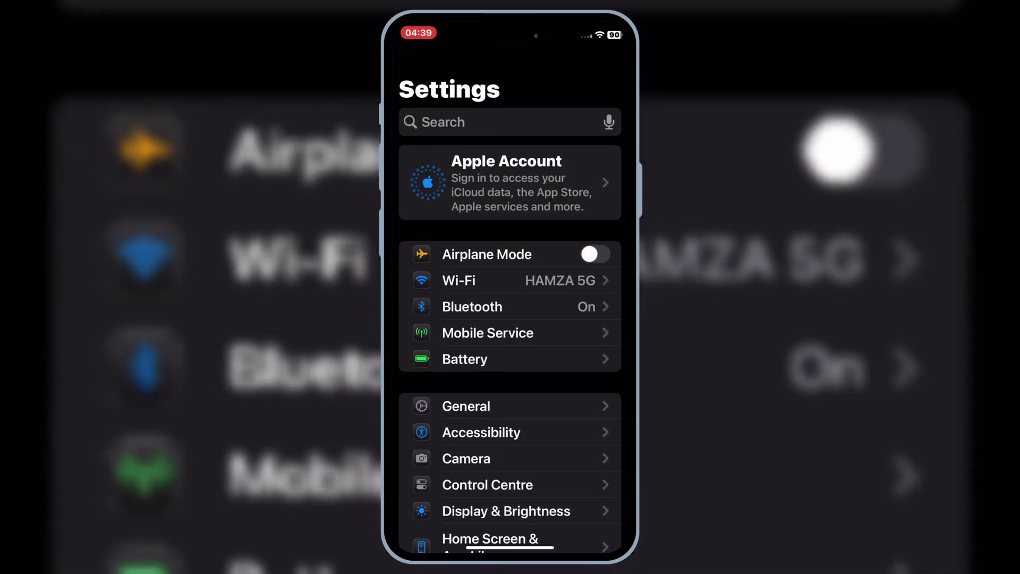
# Step: Trust Kotak Mahindra Bank Ltd under General > VPN & Device Management
pyautogui.click(467, 406)
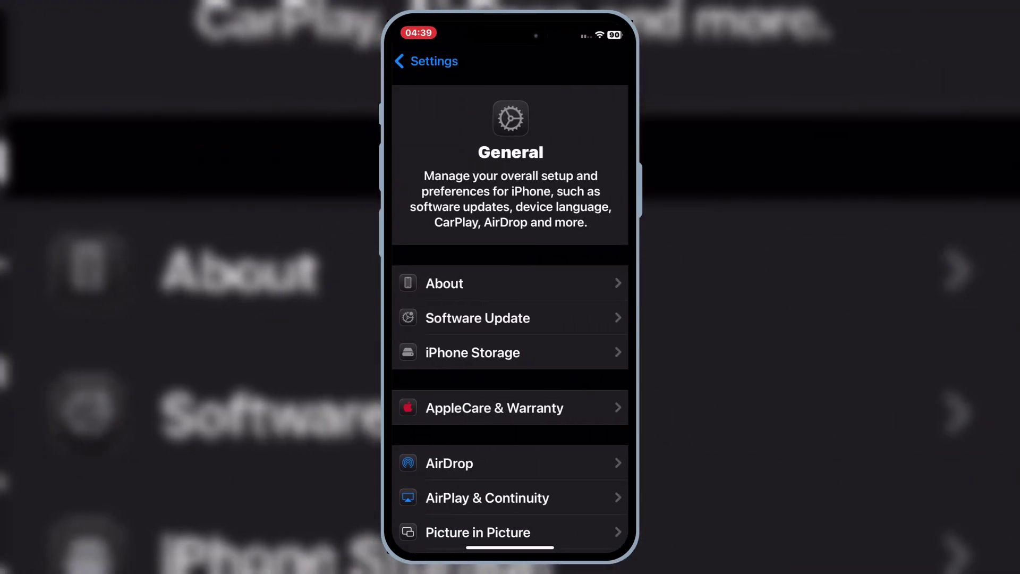
pyautogui.scroll(-2, 511, 319)
pyautogui.scroll(-3, 510, 319)
pyautogui.scroll(-3, 511, 319)
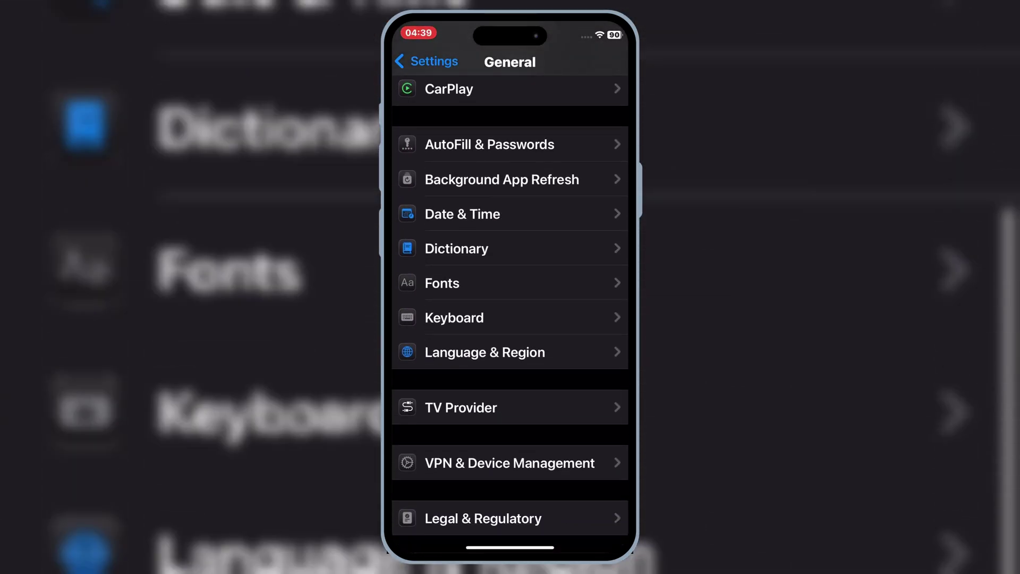
pyautogui.scroll(-2, 510, 318)
pyautogui.click(511, 347)
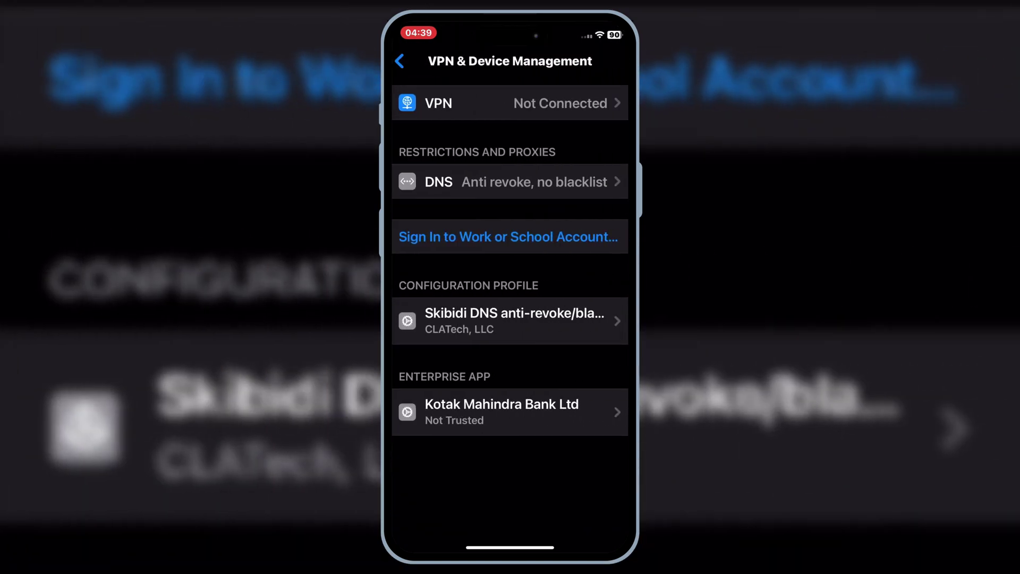
pyautogui.click(510, 412)
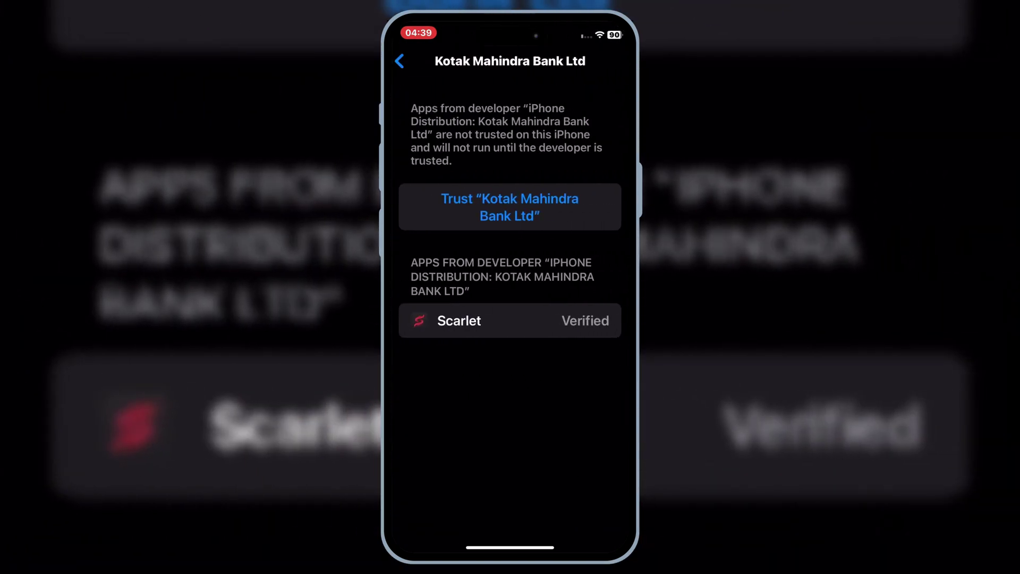
pyautogui.click(510, 208)
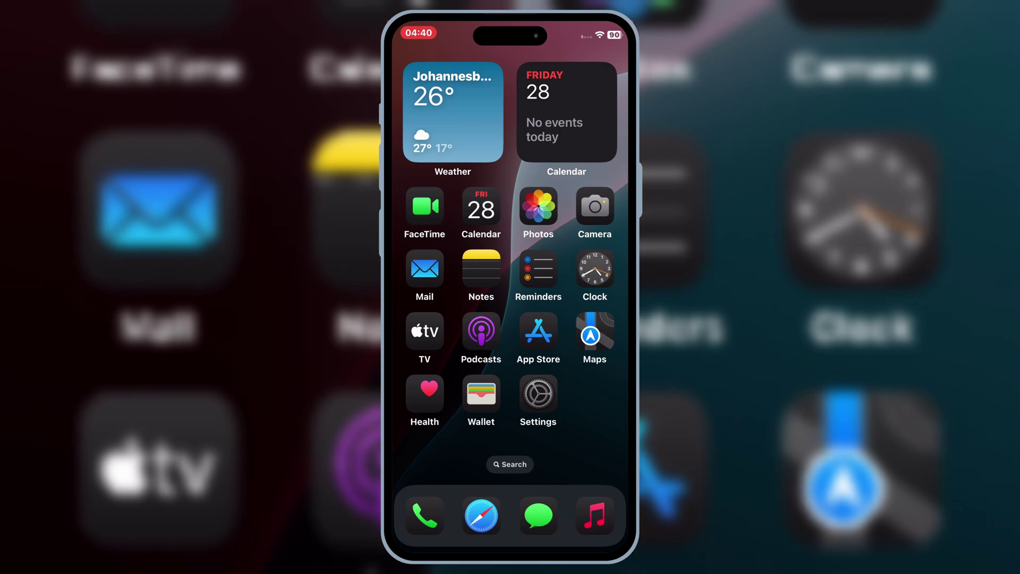
# Step: Install Roblox 2.660.649 from Scarlet, then leave Scarlet for the Home Screen
pyautogui.moveTo(582, 279); pyautogui.dragTo(438, 279)
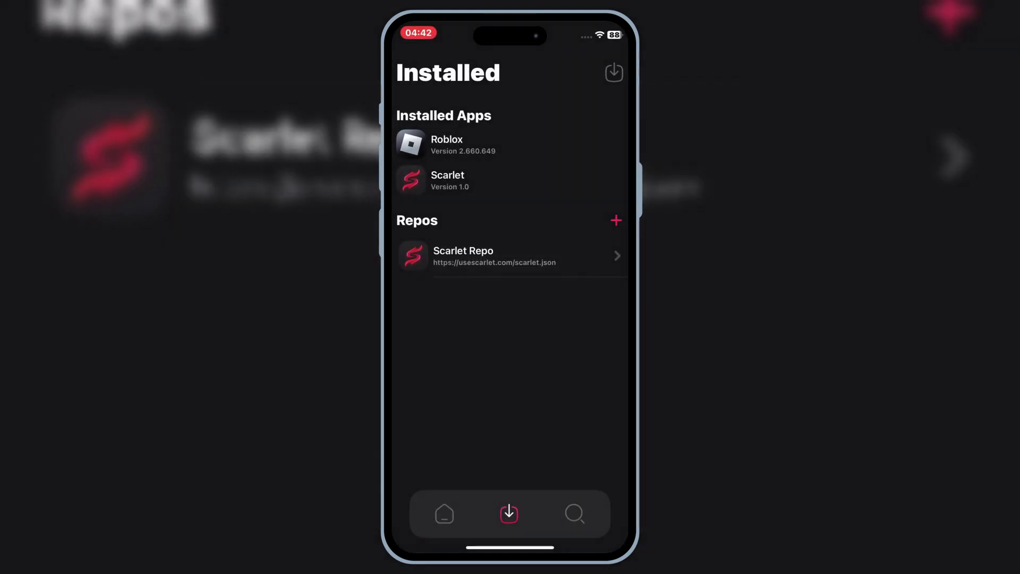
pyautogui.moveTo(511, 549); pyautogui.dragTo(511, 359)
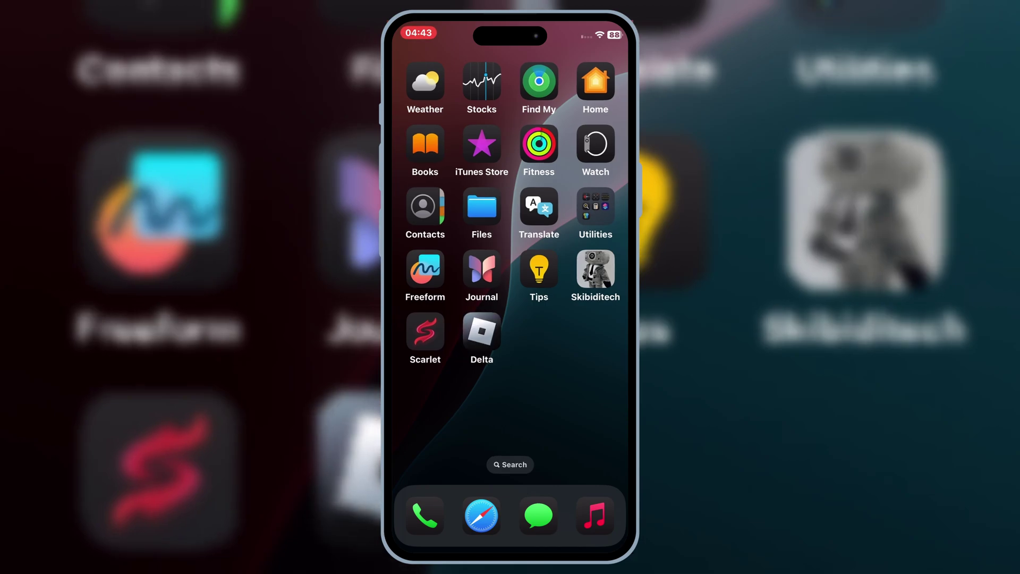
# Step: Launch the sideloaded Roblox app to reach its Create Account and Sign In screen
pyautogui.click(480, 330)
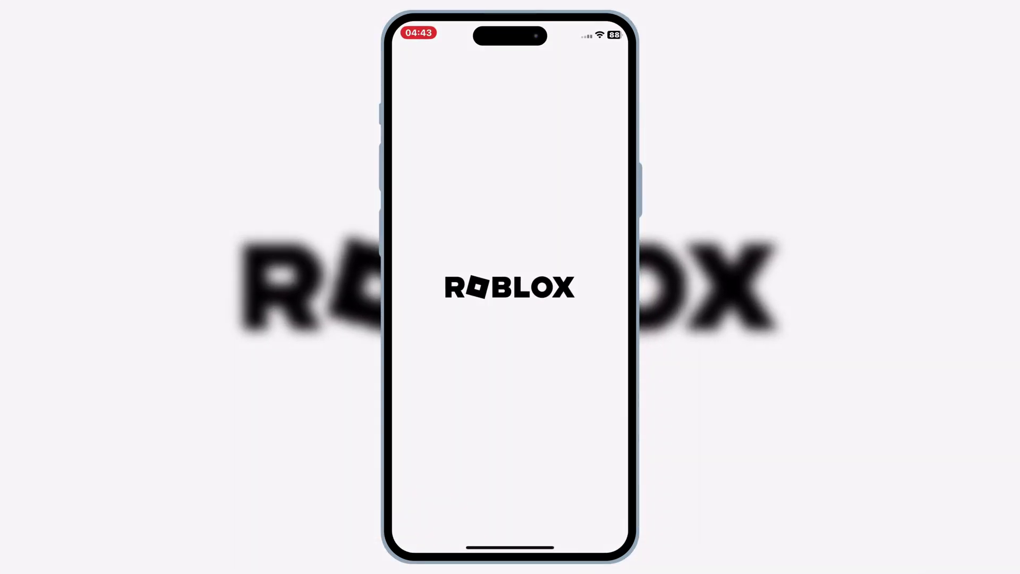